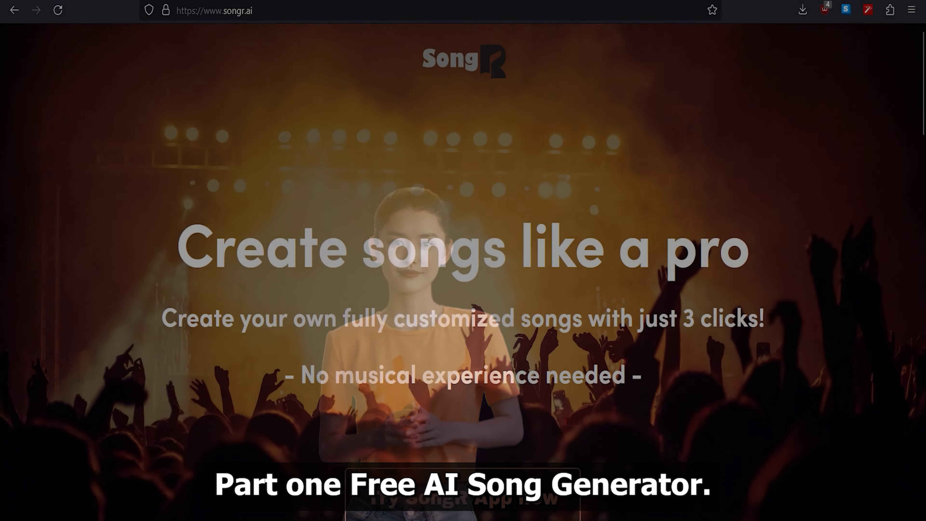
# Look through the SongR landing page for what the AI song generator offers.
pyautogui.scroll(-15, 463, 272)
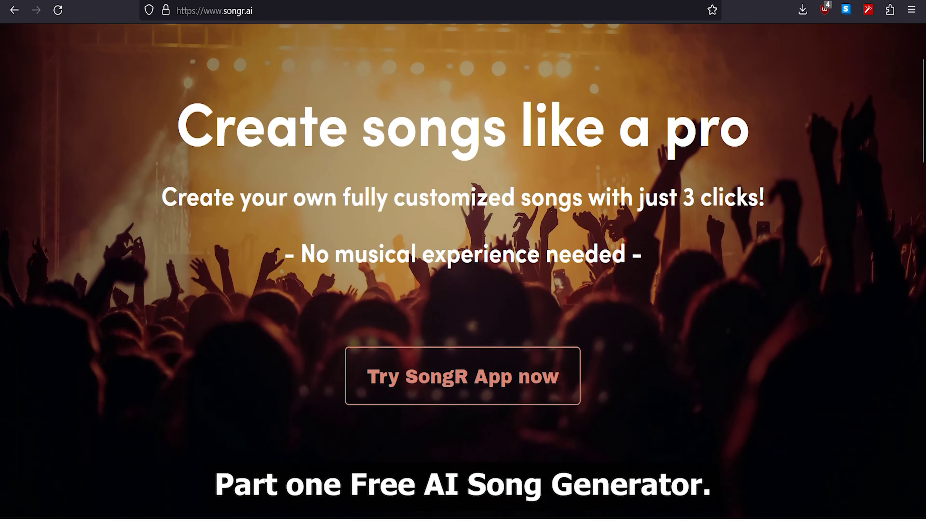
pyautogui.scroll(-20, 463, 272)
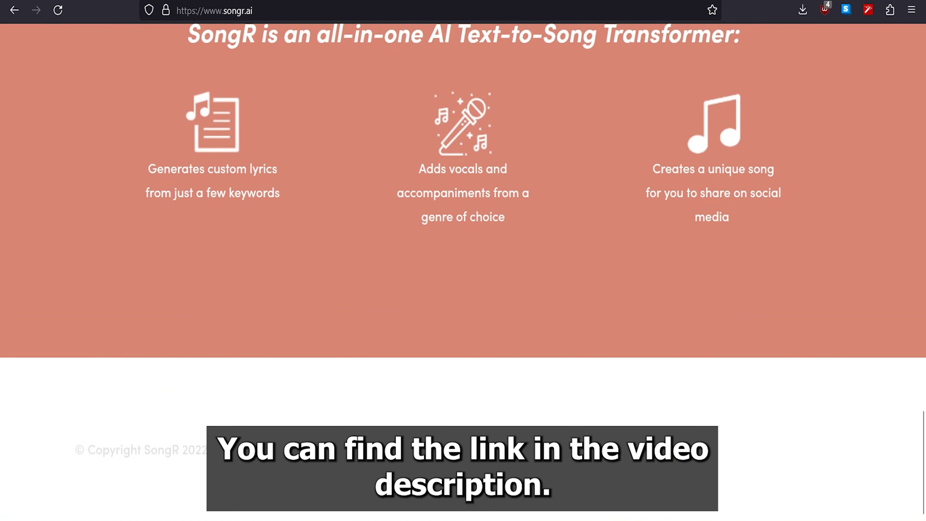
pyautogui.scroll(20, 463, 272)
pyautogui.scroll(12, 463, 272)
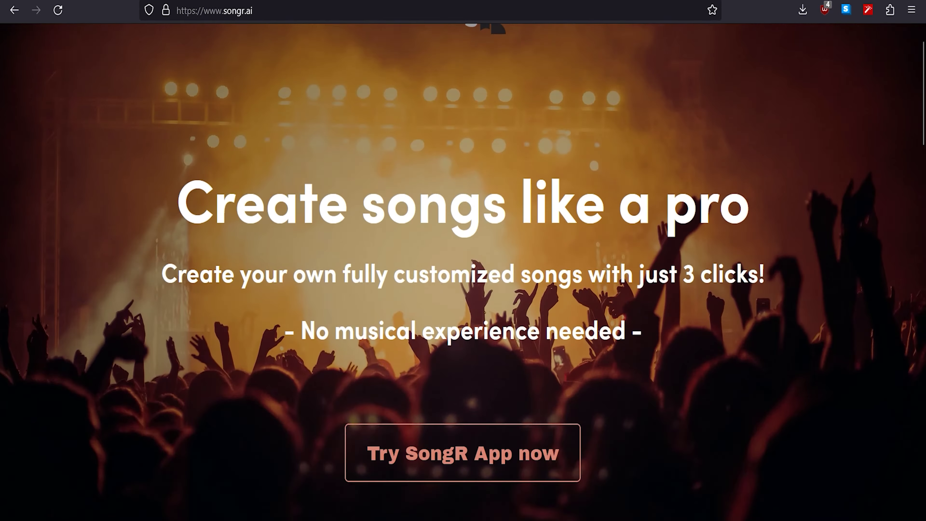
pyautogui.scroll(-3, 463, 272)
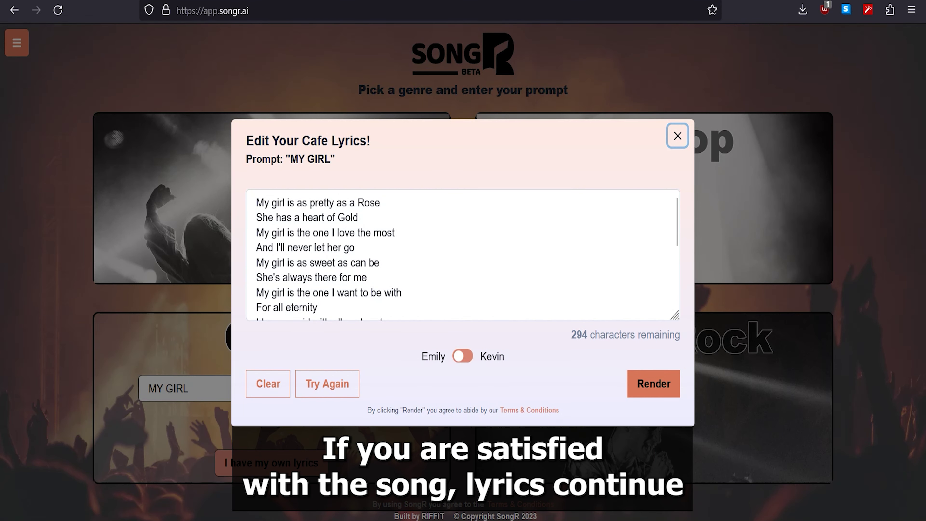
# Review the generated Cafe lyrics for the prompt "MY GIRL".
pyautogui.scroll(-3, 463, 254)
pyautogui.scroll(3, 463, 254)
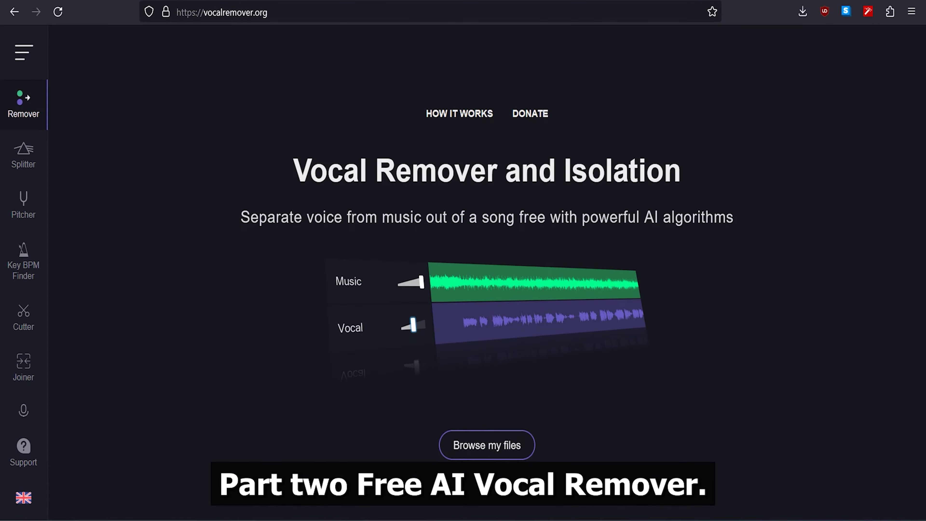
# Load the SongR MP3 file from the Downloads folder into the vocal remover.
pyautogui.scroll(-10, 463, 255)
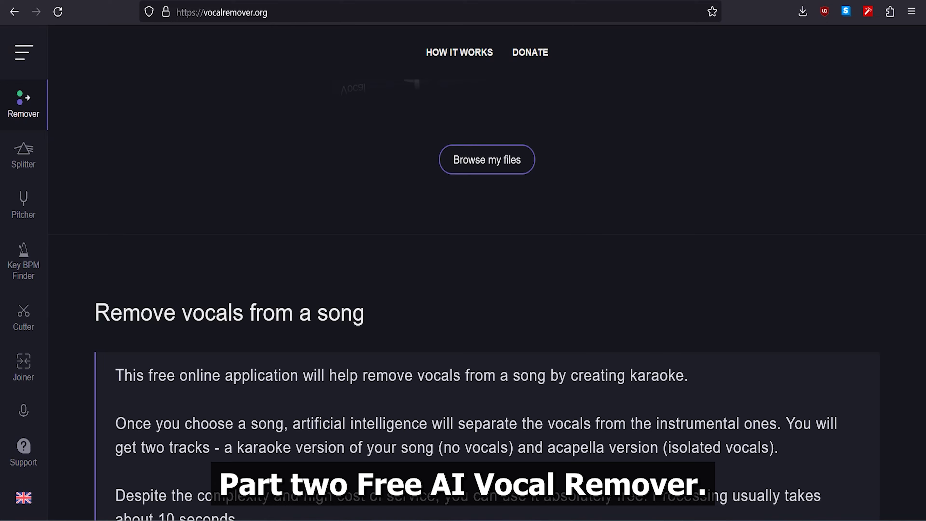
pyautogui.scroll(10, 463, 255)
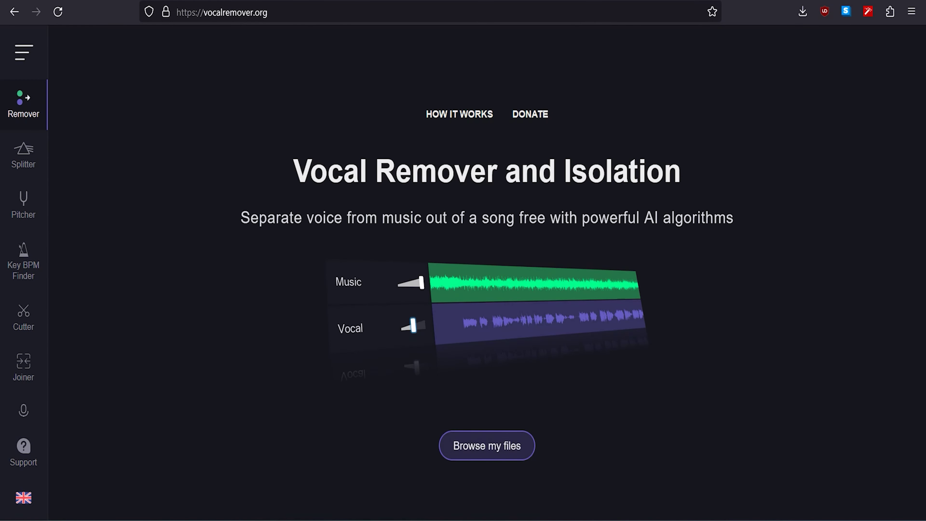
pyautogui.click(487, 445)
pyautogui.click(55, 121)
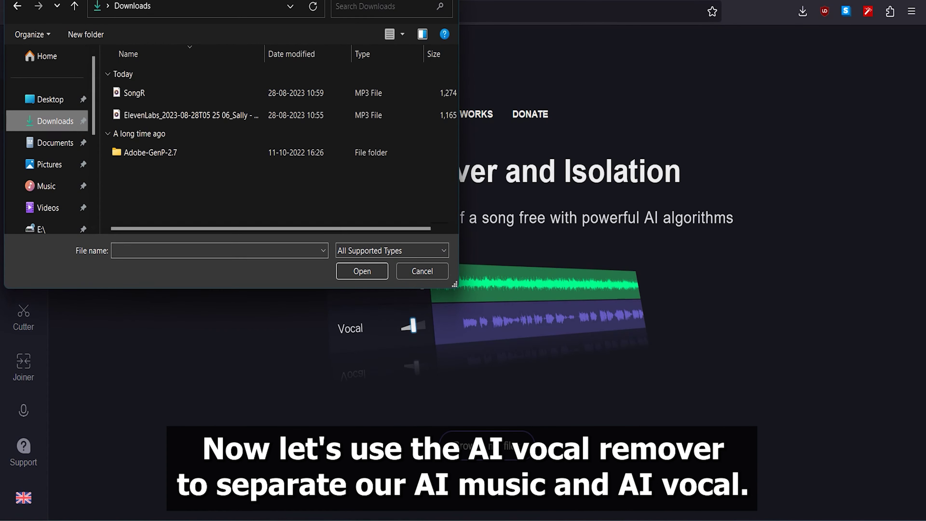
pyautogui.click(134, 93)
pyautogui.click(362, 271)
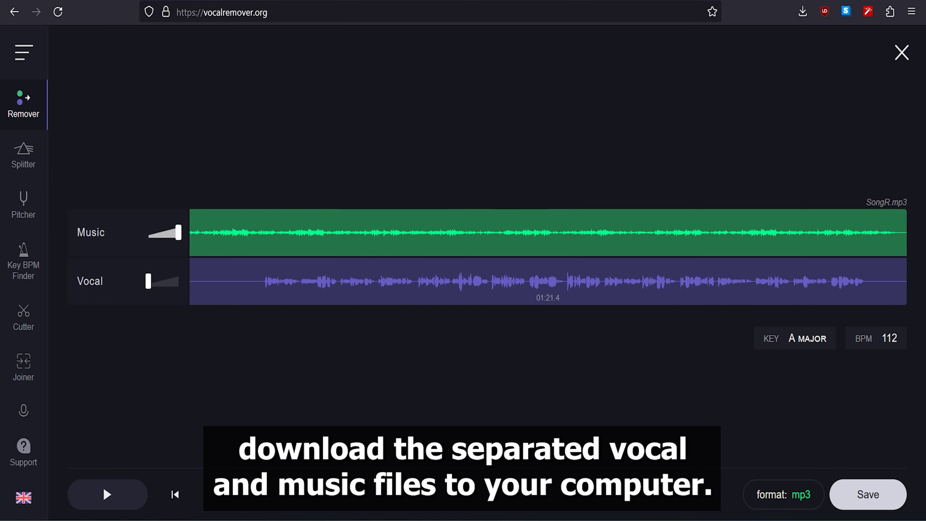
# Save the separated audio from the vocal remover in mp3 format.
pyautogui.click(868, 494)
pyautogui.click(829, 415)
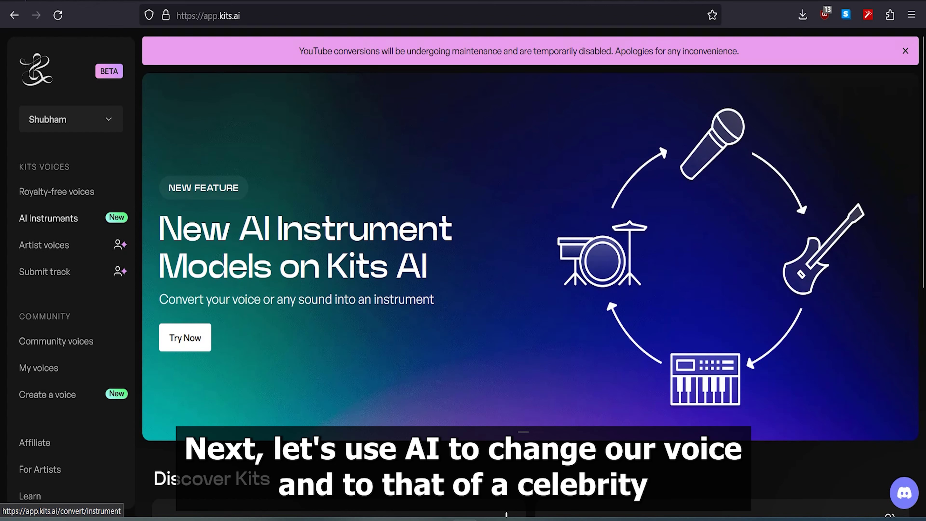
# Go to the royalty-free voices on Kits AI and add the SongR [vocals] file from Downloads as the input audio.
pyautogui.click(56, 191)
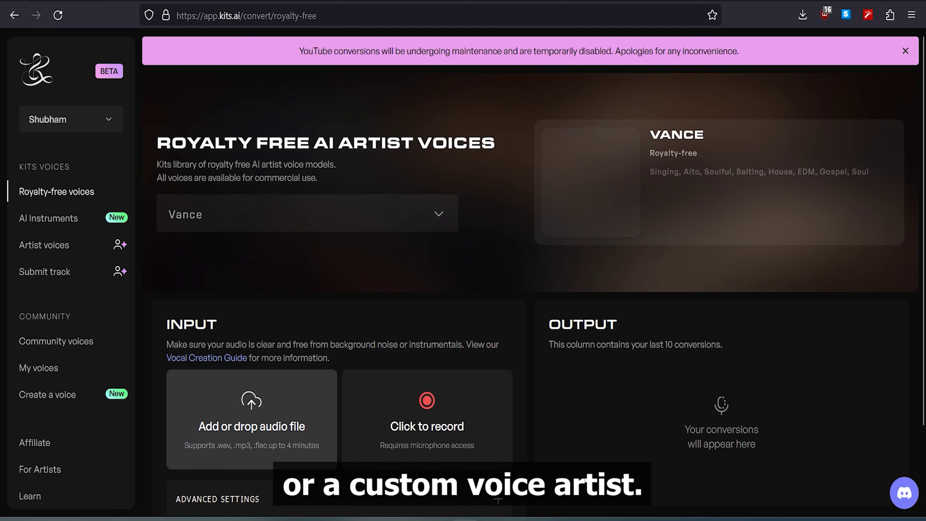
pyautogui.click(251, 412)
pyautogui.click(55, 123)
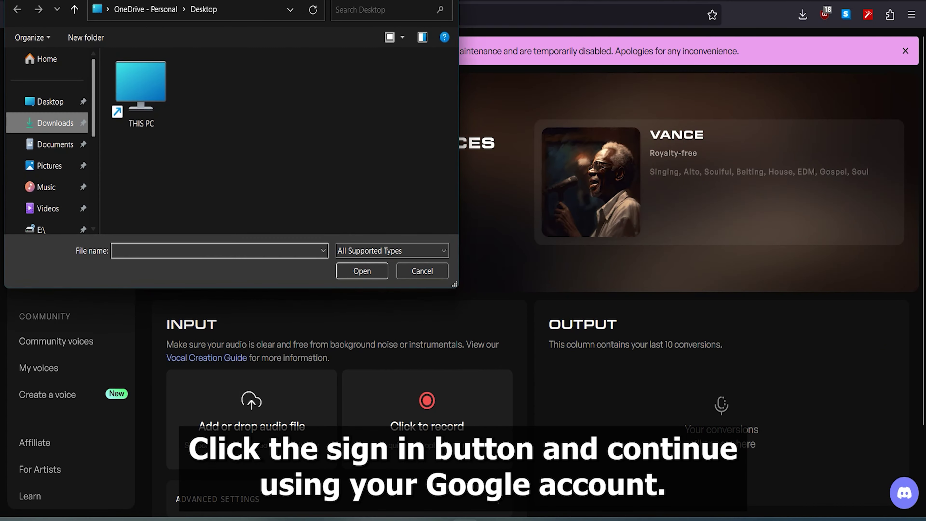
pyautogui.click(148, 117)
pyautogui.click(362, 271)
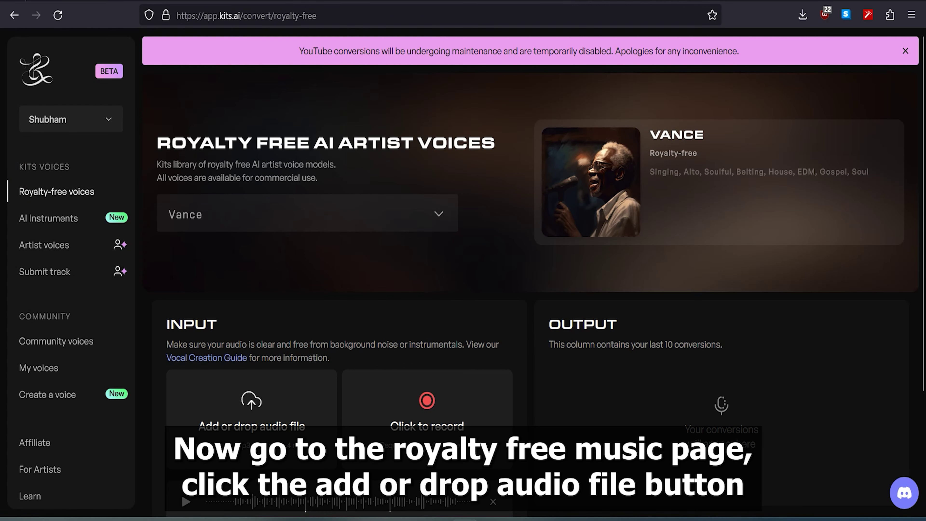
# Browse the royalty-free artist voices and choose Ramsey for the conversion.
pyautogui.click(307, 214)
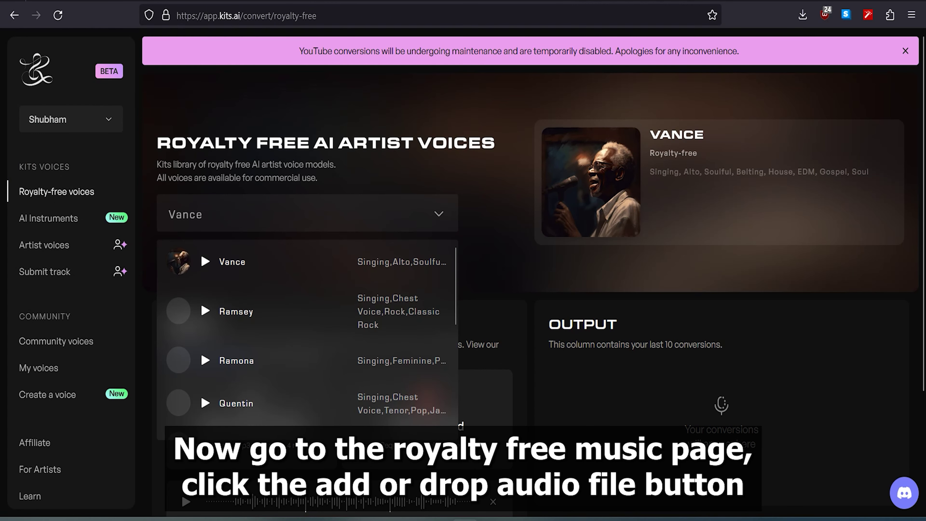
pyautogui.scroll(-5, 306, 339)
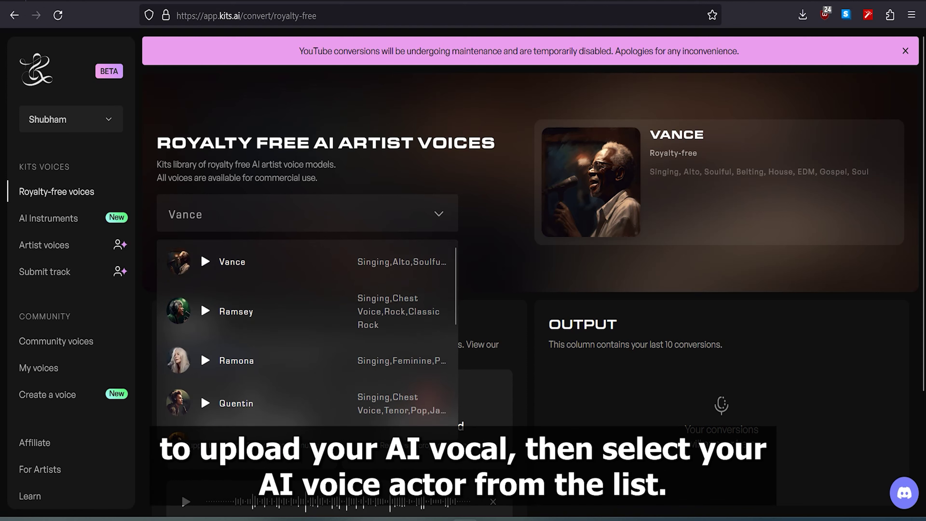
pyautogui.press('Escape')
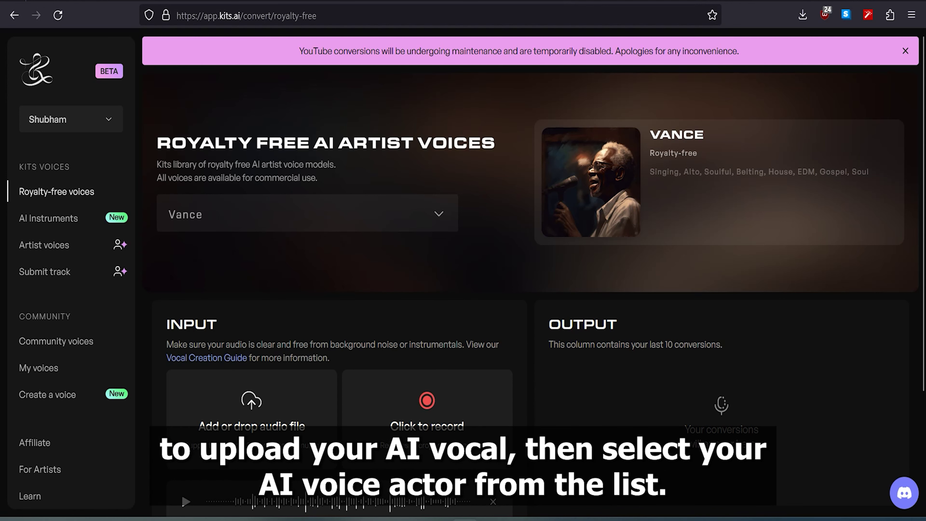
pyautogui.scroll(-3, 426, 277)
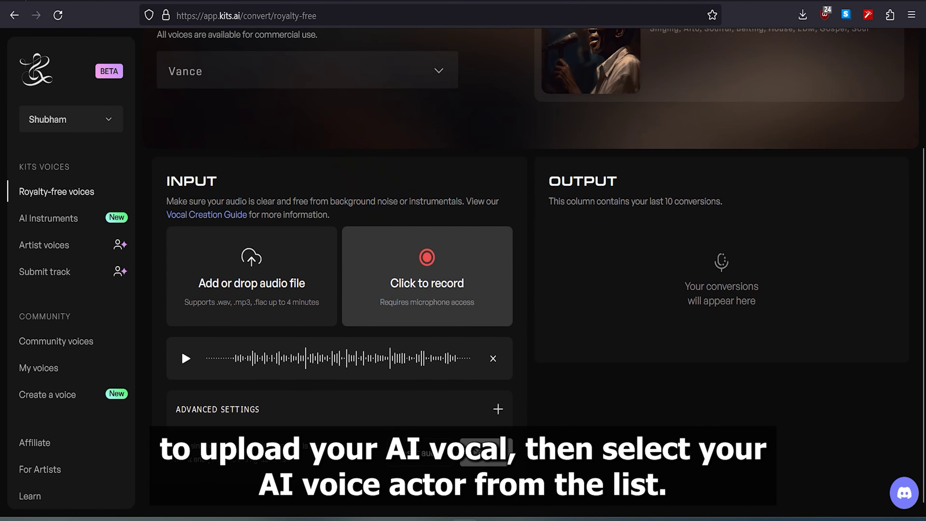
pyautogui.scroll(3, 426, 278)
pyautogui.click(307, 214)
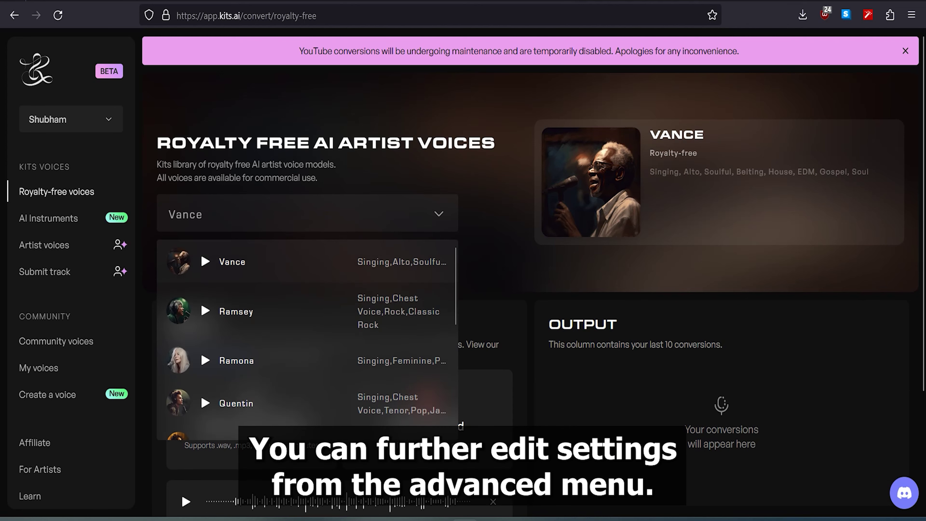
pyautogui.click(307, 214)
pyautogui.click(307, 213)
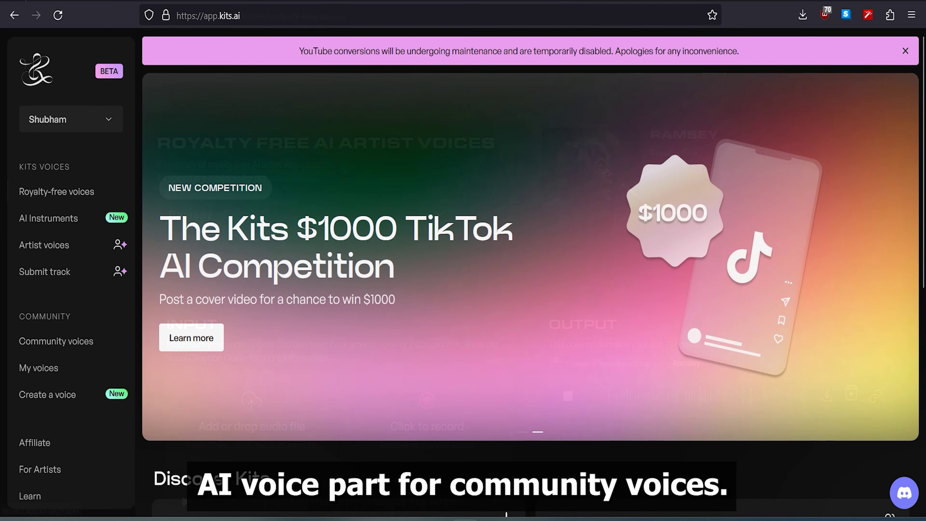
# Search the community voices for "SPONGE", filter them by English, and use the Spongebob Squarepants voice.
pyautogui.click(57, 342)
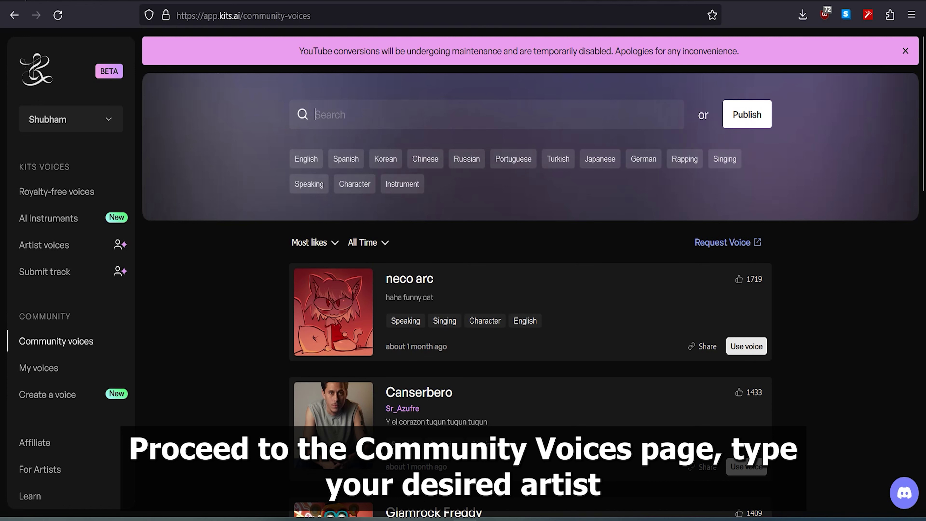
pyautogui.click(330, 115)
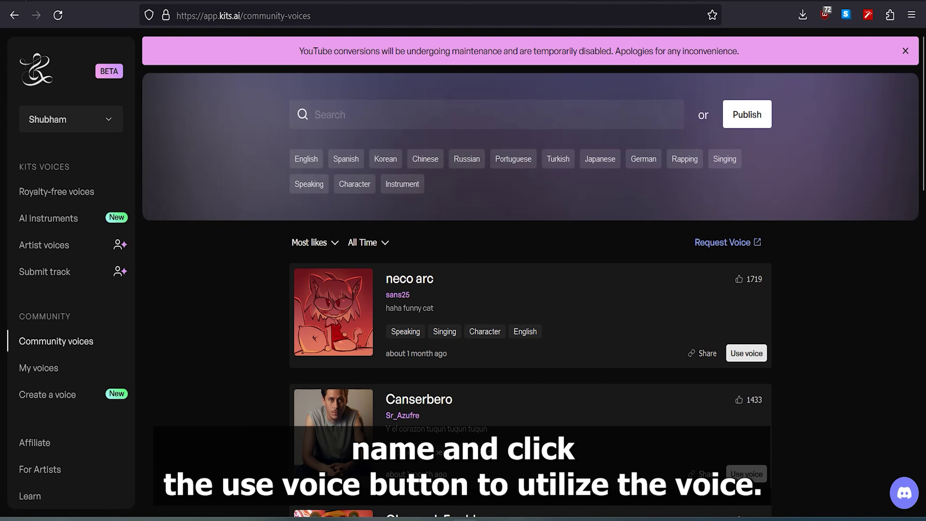
pyautogui.write('SPONGE')
pyautogui.click(307, 159)
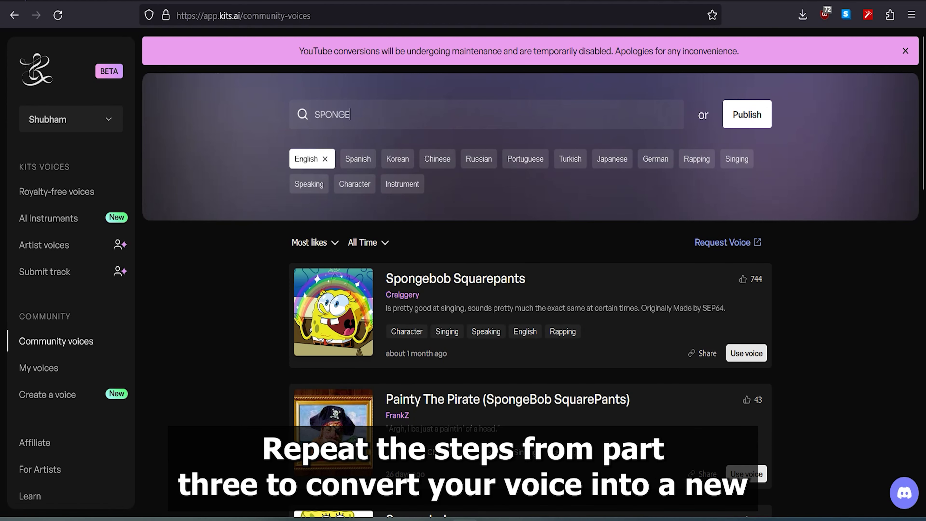
pyautogui.click(747, 353)
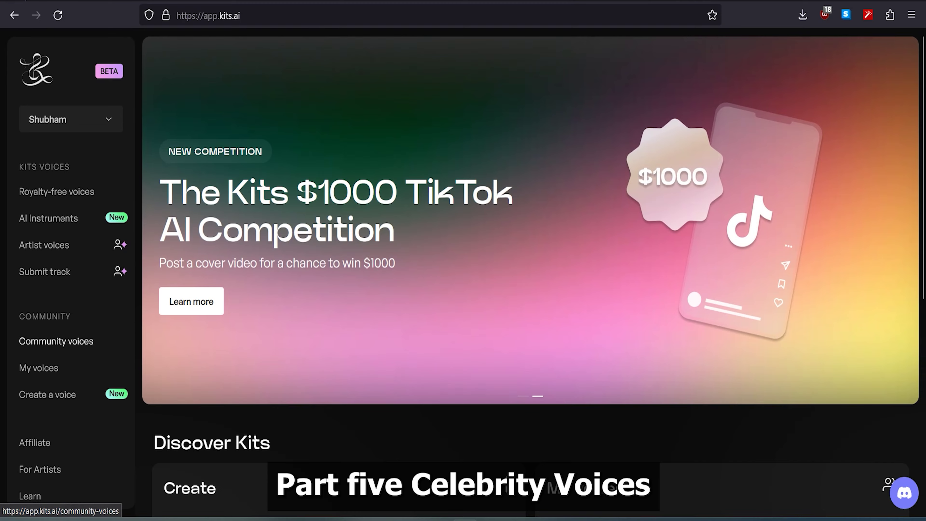
# Search the community voices for "TOM CRUISE" and use that voice.
pyautogui.click(56, 341)
pyautogui.write('TOM CRUISE')
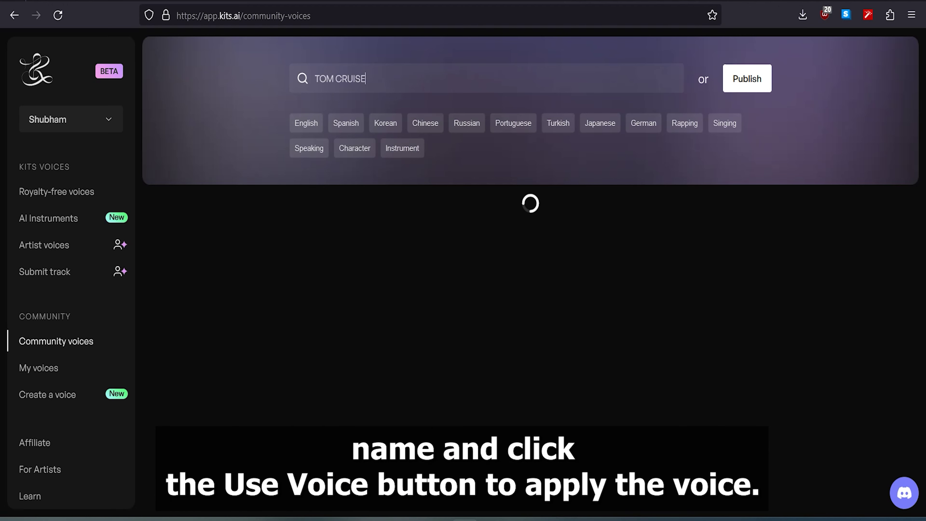
pyautogui.click(747, 316)
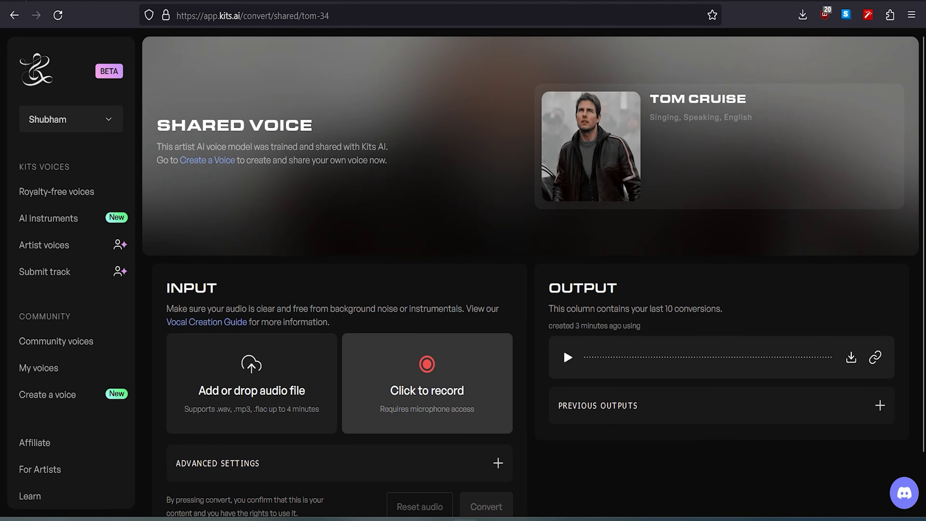
# Add the SongR [vocals] file from Downloads as the input audio for the Tom Cruise voice.
pyautogui.click(251, 379)
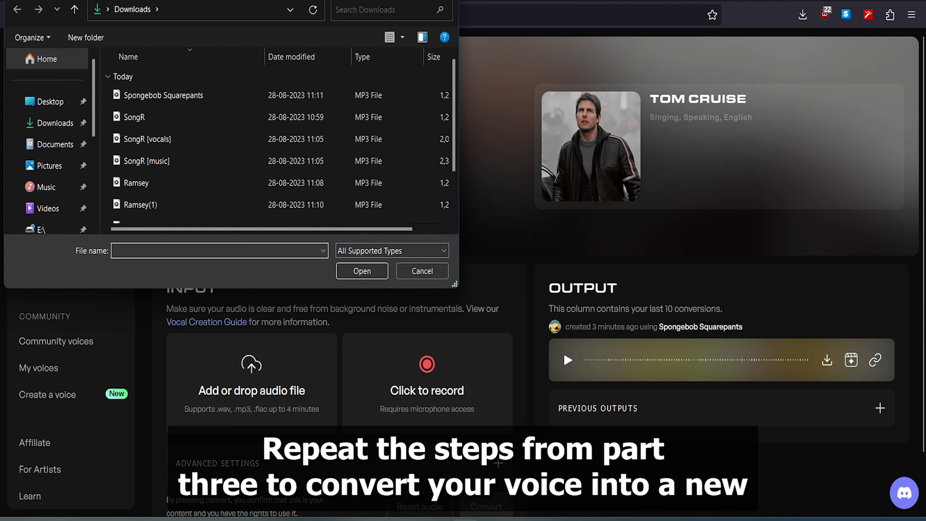
pyautogui.click(190, 139)
pyautogui.click(362, 270)
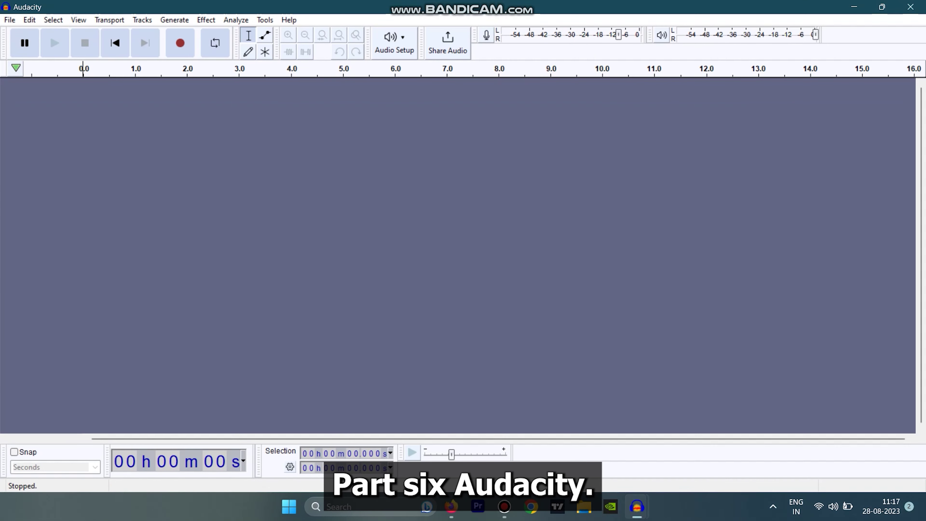
# Switch to Audacity and import the SongR [music] and Ramsey audio files from the Downloads folder.
pyautogui.click(10, 19)
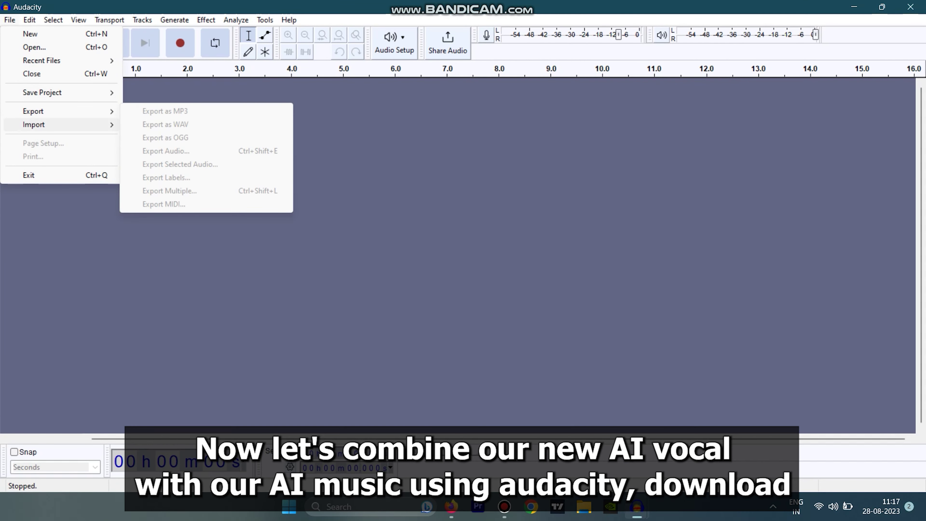
pyautogui.moveTo(55, 125)
pyautogui.click(155, 124)
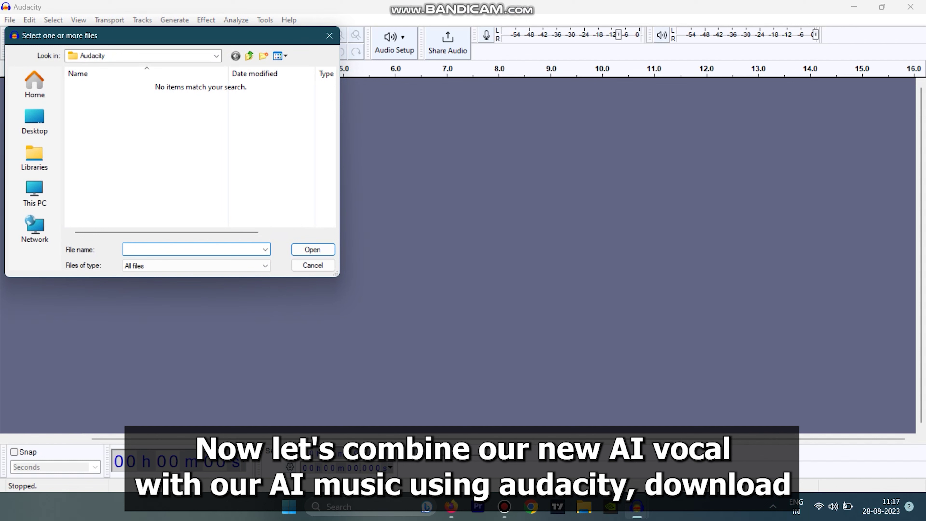
pyautogui.click(39, 194)
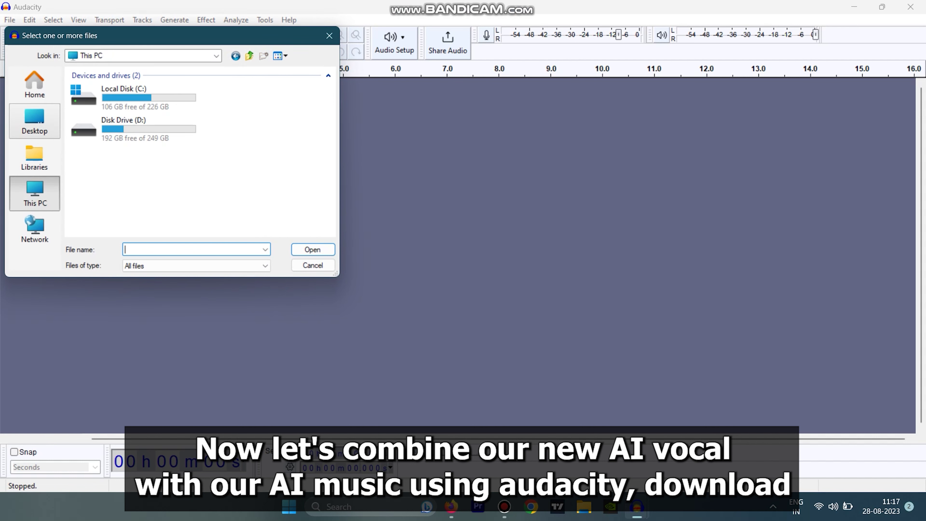
pyautogui.click(39, 118)
pyautogui.click(35, 84)
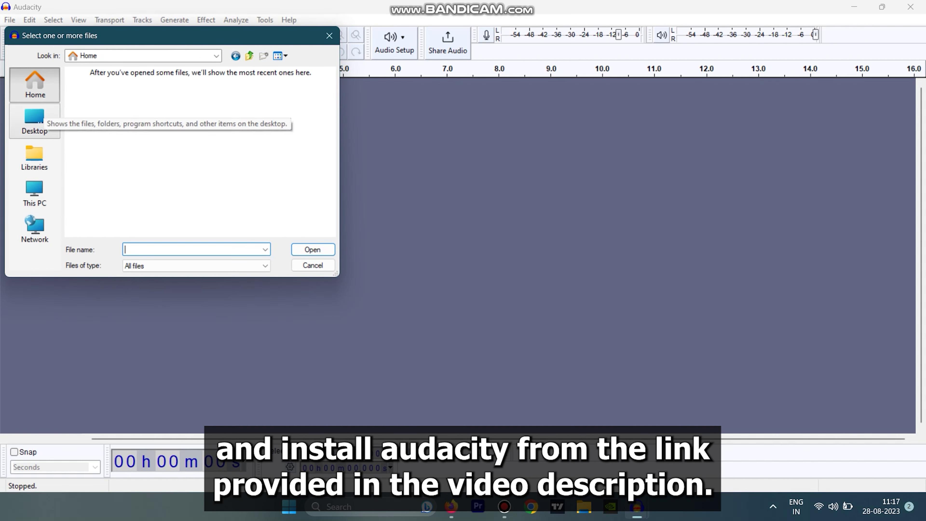
pyautogui.click(35, 120)
pyautogui.click(137, 210)
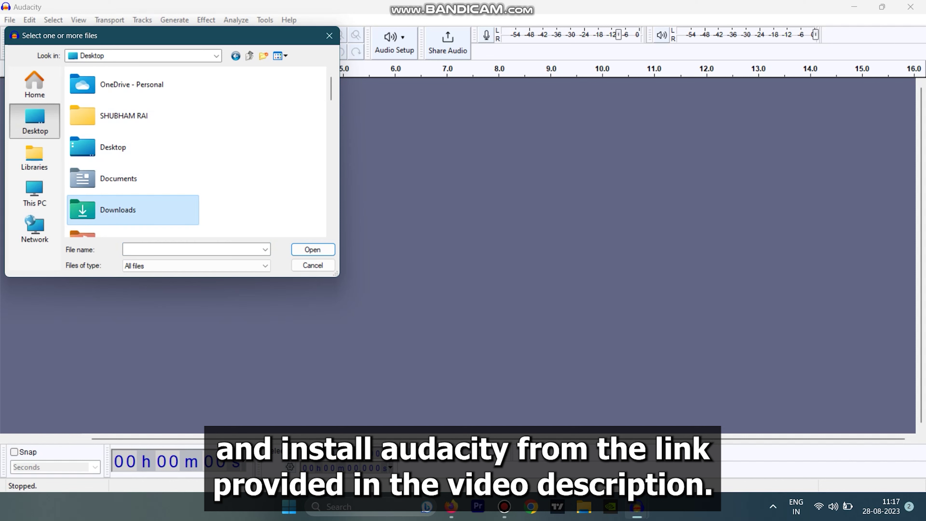
pyautogui.doubleClick(124, 209)
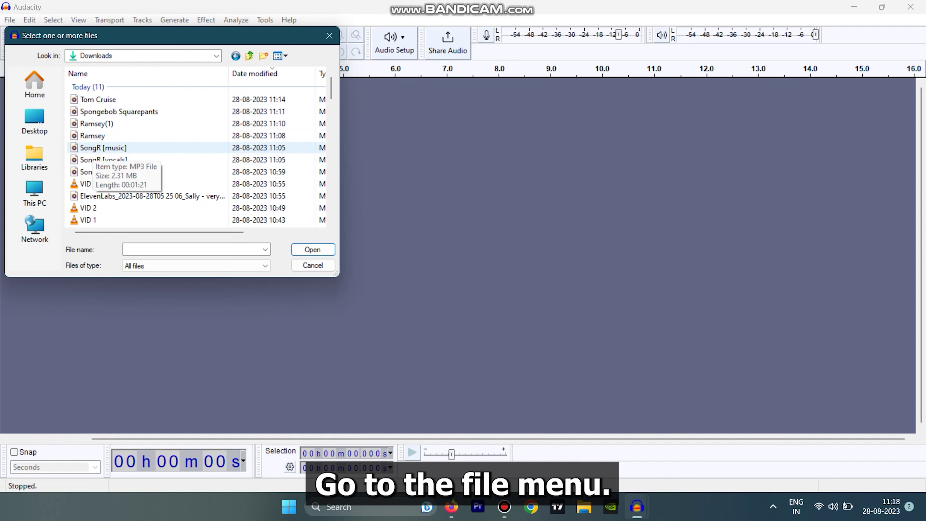
pyautogui.moveTo(65, 146); pyautogui.dragTo(84, 155)
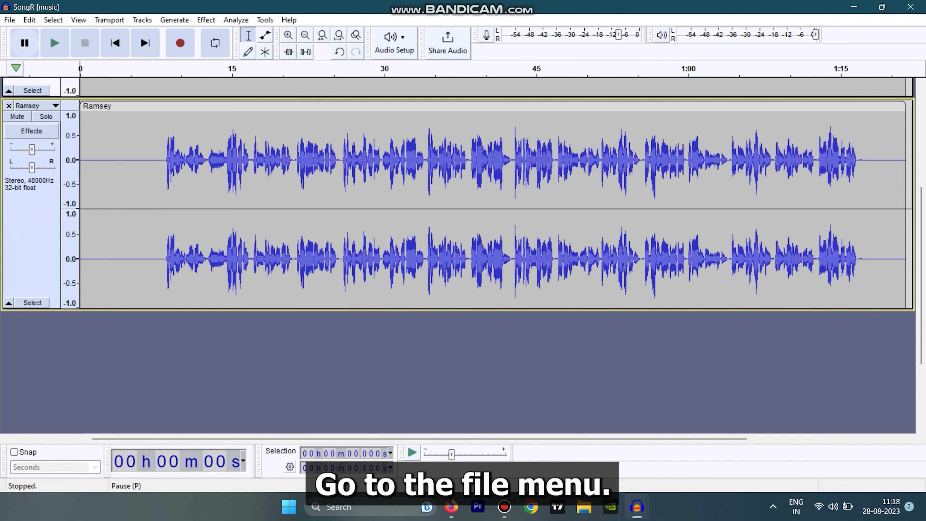
# Play back the combined SongR [music] and Ramsey tracks while checking both waveforms, and stop playback.
pyautogui.click(55, 43)
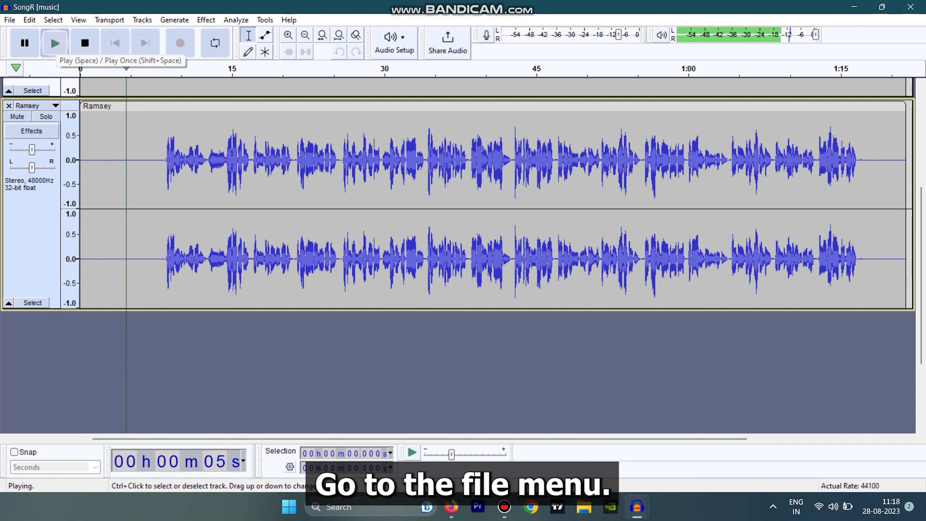
pyautogui.scroll(4, 460, 255)
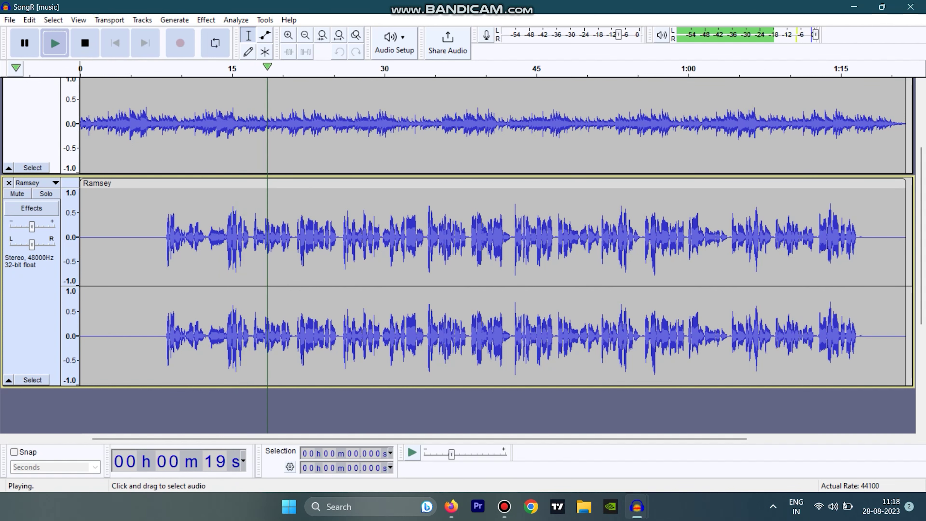
pyautogui.scroll(2, 459, 255)
pyautogui.scroll(4, 459, 255)
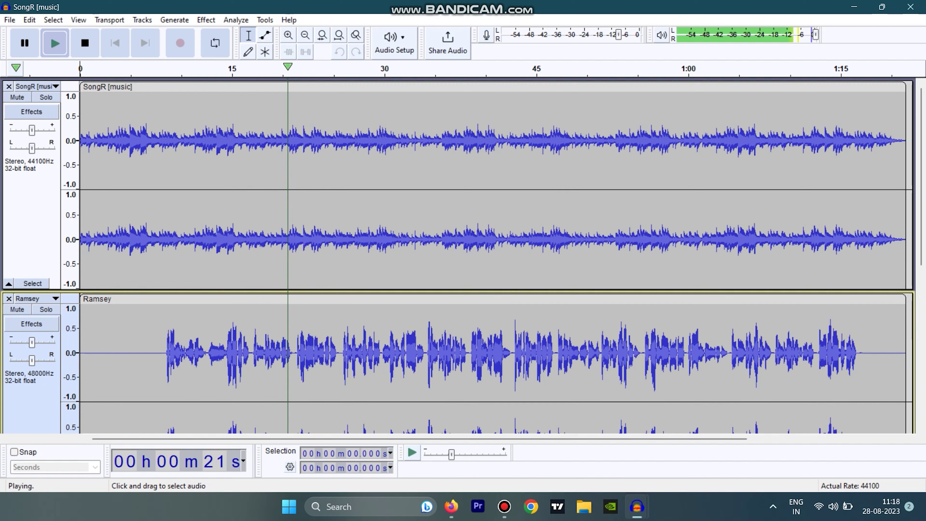
pyautogui.scroll(-4, 459, 255)
pyautogui.scroll(-6, 460, 256)
pyautogui.scroll(10, 460, 255)
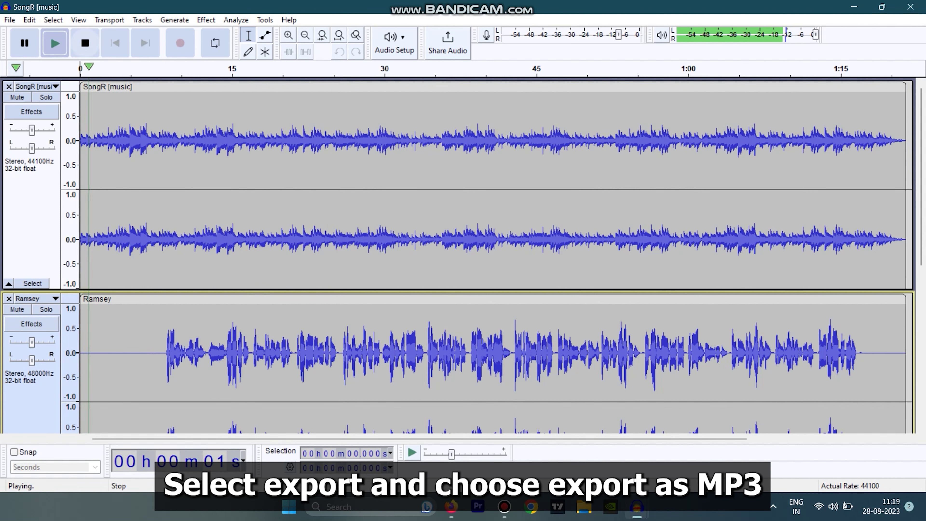
pyautogui.click(84, 43)
# Start saving the combined tracks as an Audacity project.
pyautogui.moveTo(10, 20)
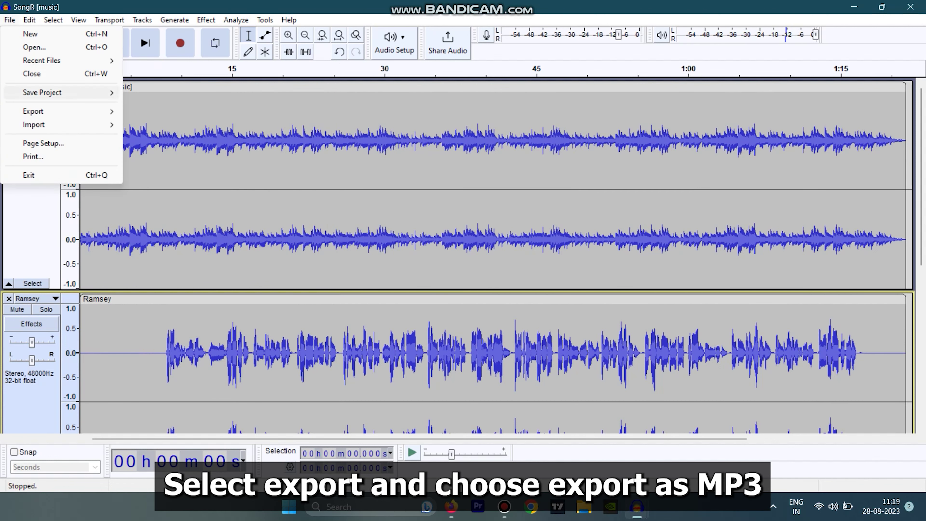
pyautogui.moveTo(65, 93)
pyautogui.press('Return')
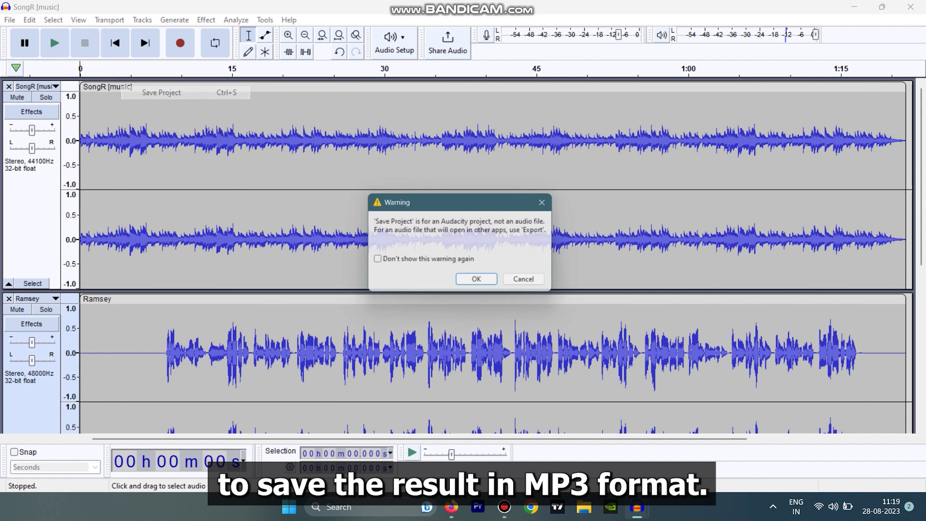